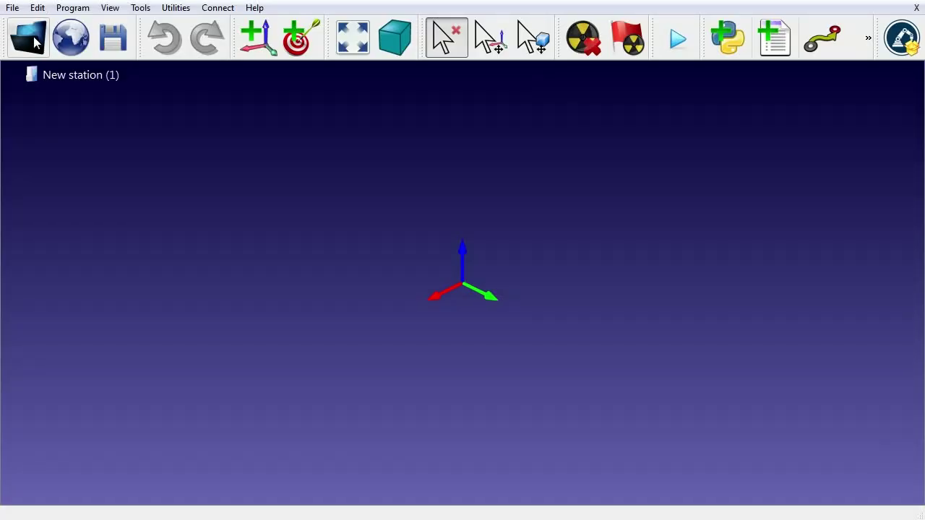
- Open the station file Offline programming - Weld test KUKA.rdk from the Library folder
{"action": "left_click", "coordinate": [29, 45]}
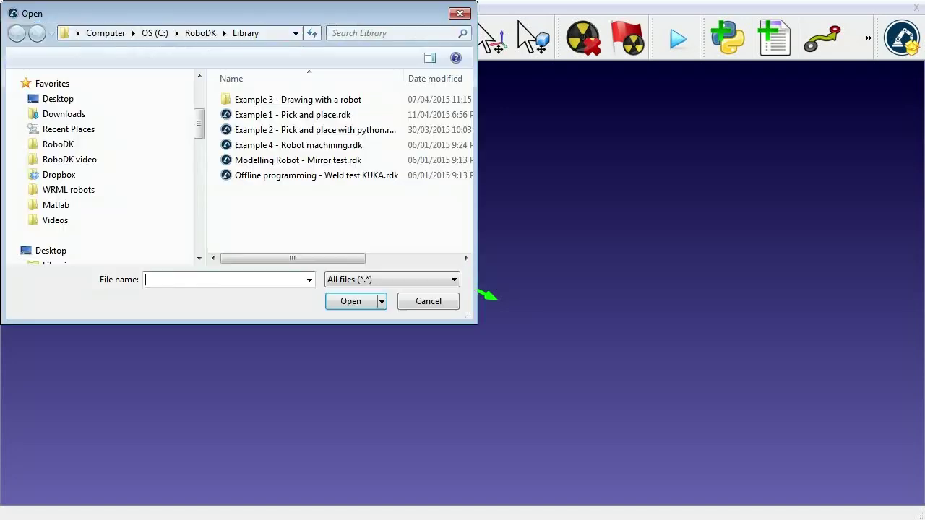
{"action": "left_click", "coordinate": [316, 175]}
{"action": "double_click", "coordinate": [279, 177]}
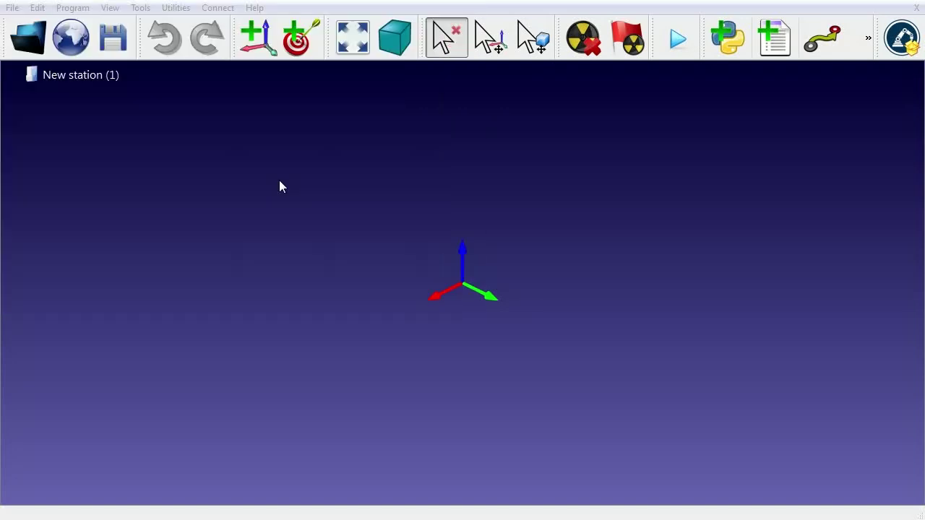
- Run the Hexagonal path script, and move the robot to Target 1 and back to Home
{"action": "double_click", "coordinate": [140, 190]}
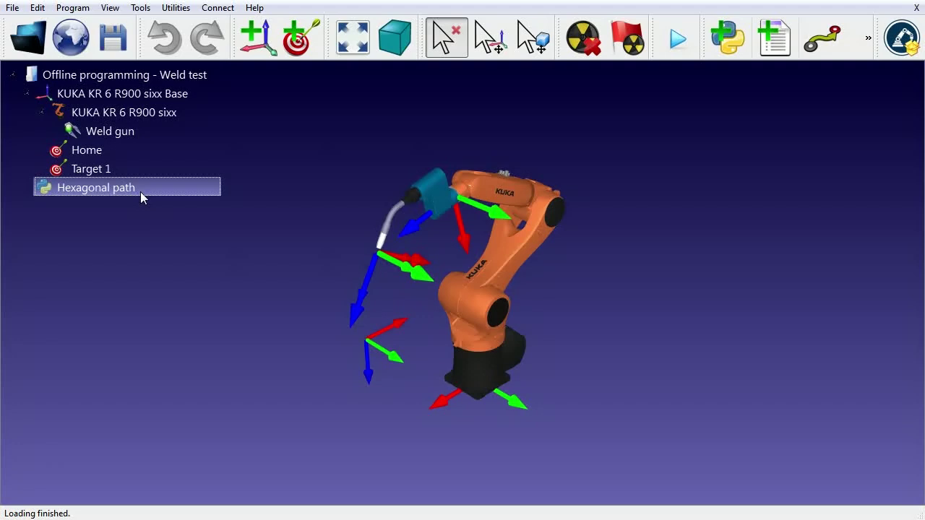
{"action": "middle_click_drag", "start_coordinate": [581, 328], "coordinate": [501, 324]}
{"action": "scroll", "coordinate": [497, 318], "scroll_direction": "up", "scroll_amount": 2}
{"action": "scroll", "coordinate": [495, 302], "scroll_direction": "up", "scroll_amount": 1}
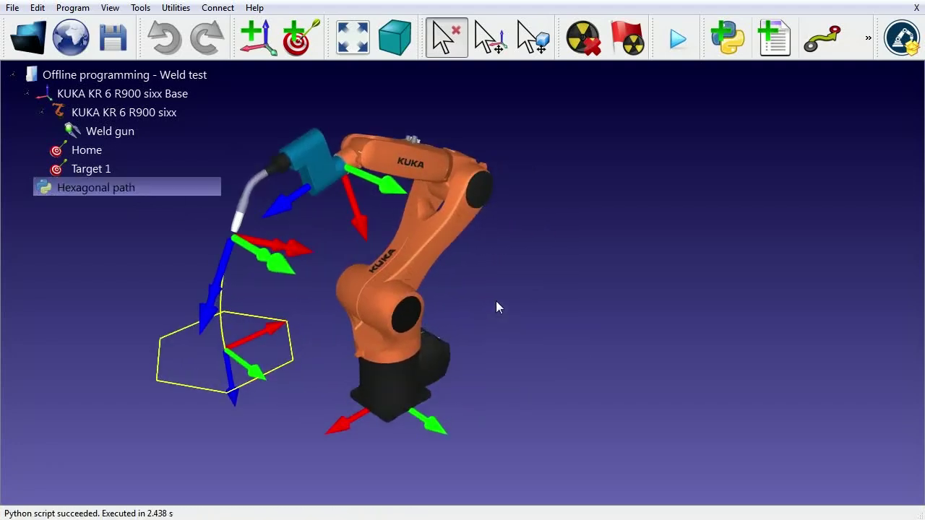
{"action": "double_click", "coordinate": [92, 169]}
{"action": "double_click", "coordinate": [92, 151]}
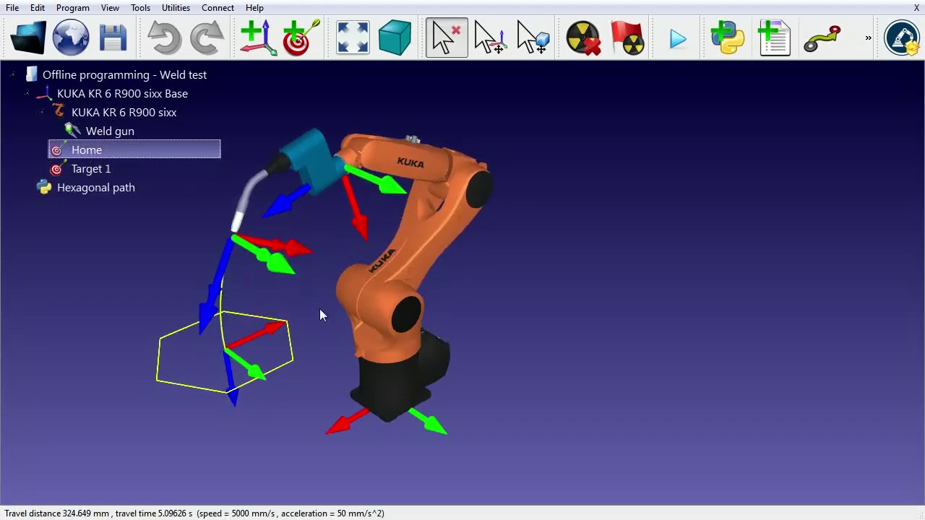
- Tilt the Target 1 frame in the 3D view and rerun the Hexagonal path script
{"action": "key", "text": "alt"}
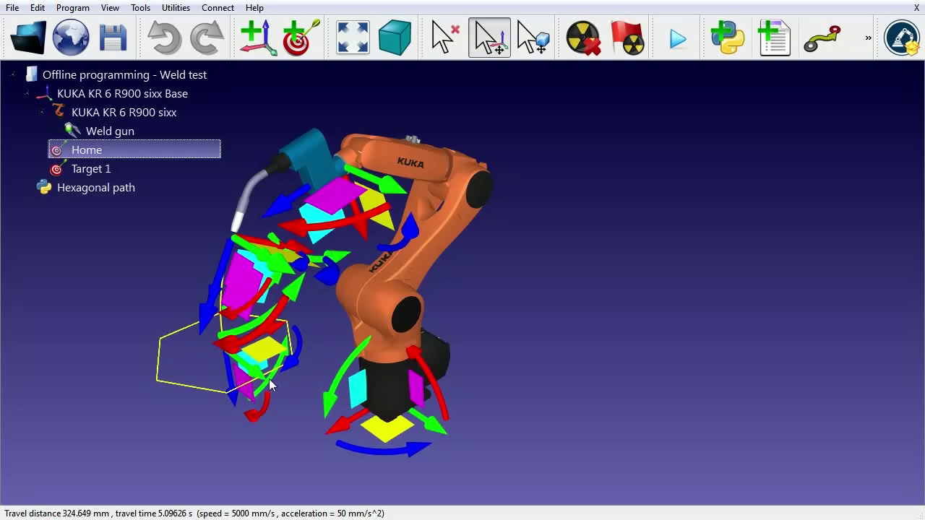
{"action": "left_click_drag", "start_coordinate": [272, 378], "coordinate": [280, 362]}
{"action": "double_click", "coordinate": [88, 188]}
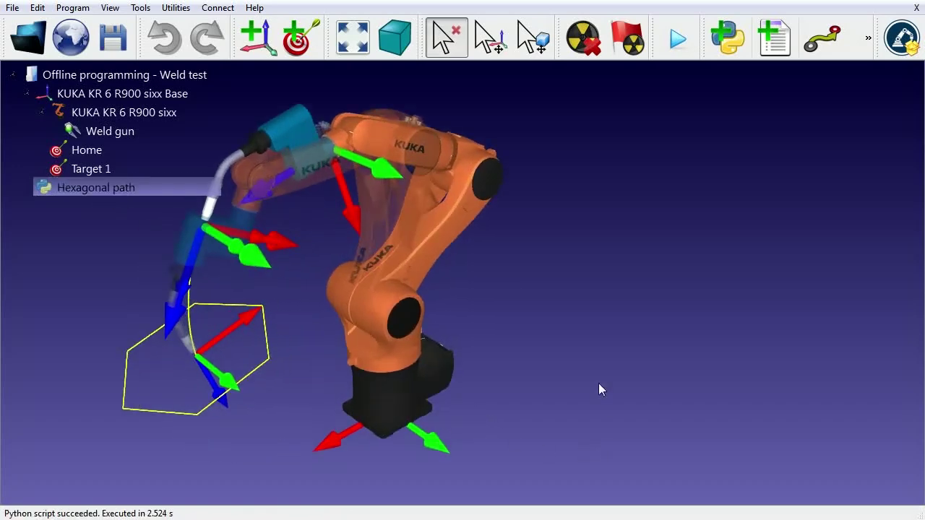
- Open the Hexagonal path Python script for editing and review its target definitions and MoveJ commands
{"action": "right_click", "coordinate": [123, 188]}
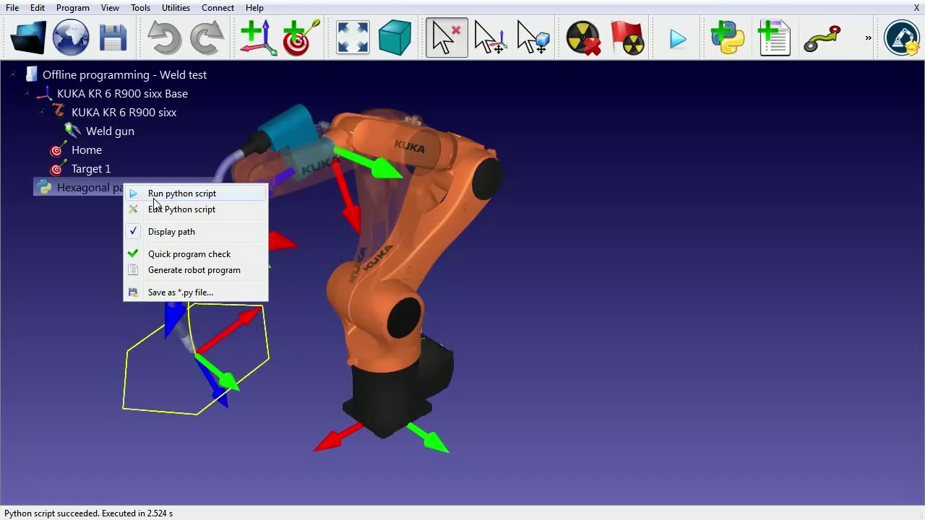
{"action": "left_click", "coordinate": [142, 209]}
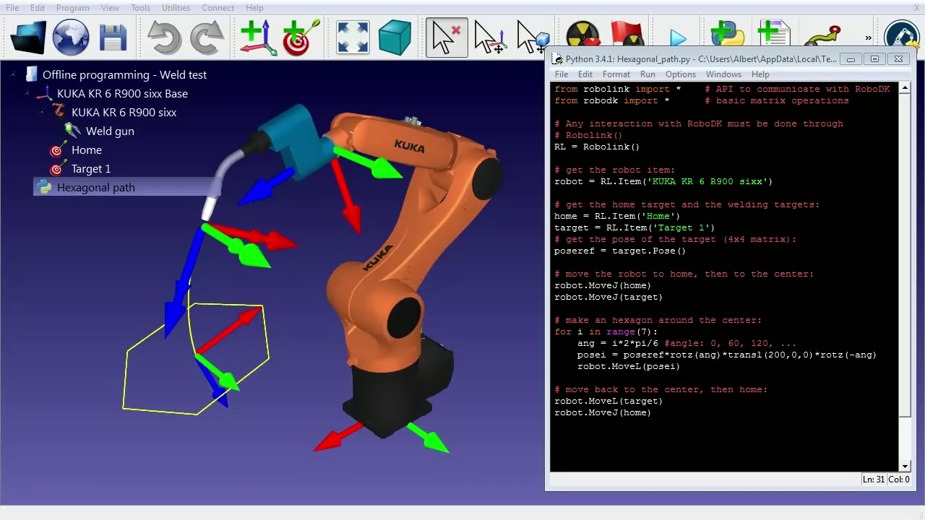
{"action": "left_click_drag", "start_coordinate": [555, 181], "coordinate": [555, 240]}
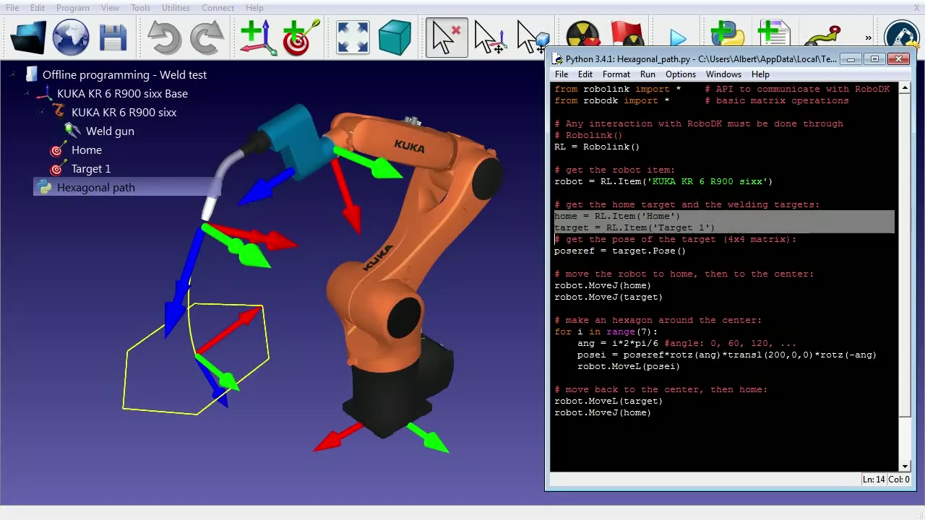
{"action": "double_click", "coordinate": [569, 286]}
{"action": "double_click", "coordinate": [601, 285]}
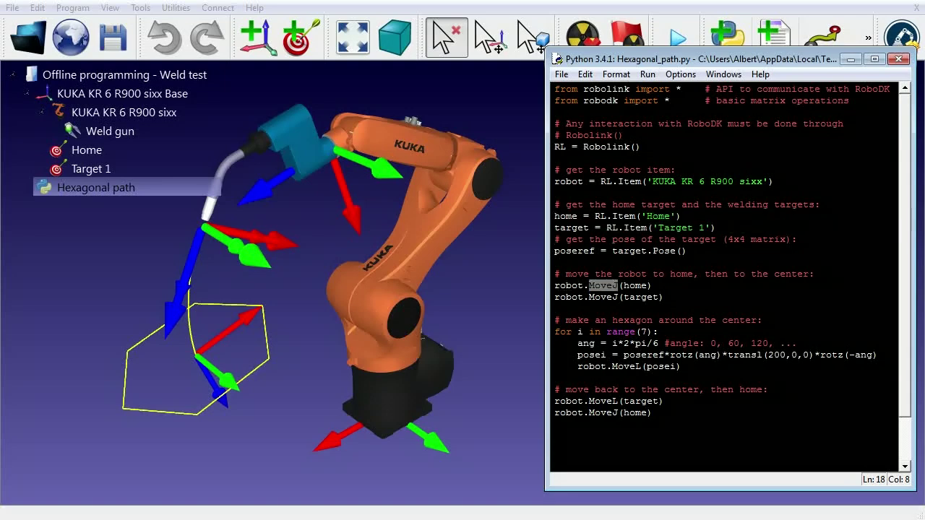
{"action": "double_click", "coordinate": [635, 286]}
{"action": "double_click", "coordinate": [641, 297]}
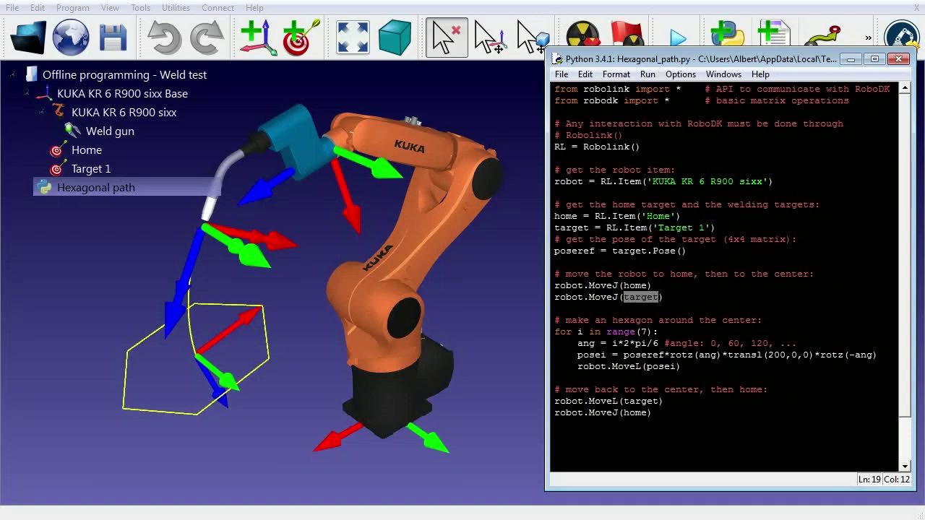
- Set the transl X distance in the hexagon loop to 300, save the script and rerun Hexagonal path
{"action": "double_click", "coordinate": [777, 355]}
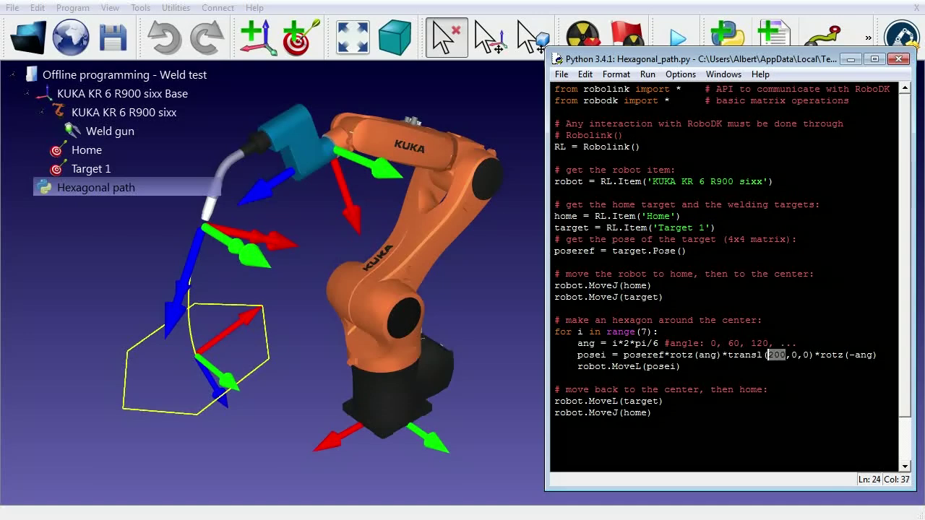
{"action": "type", "text": "300"}
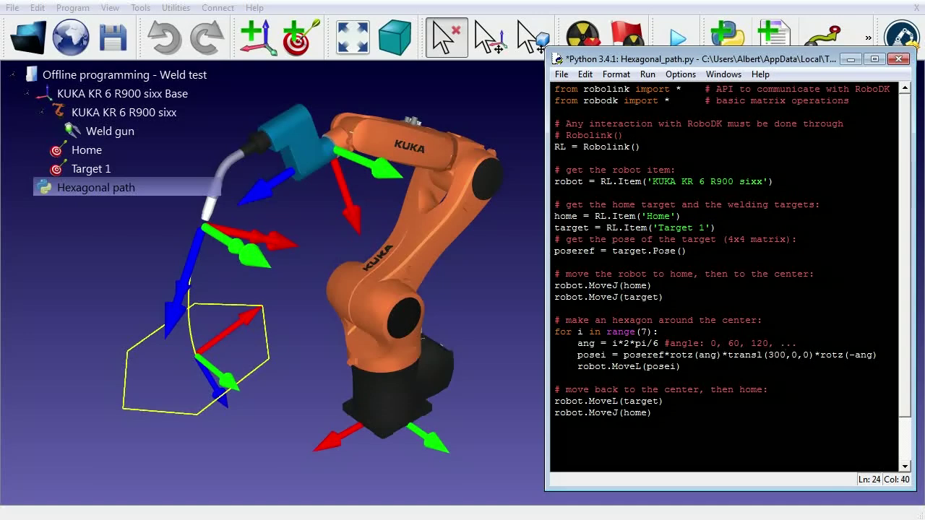
{"action": "key", "text": "ctrl+s"}
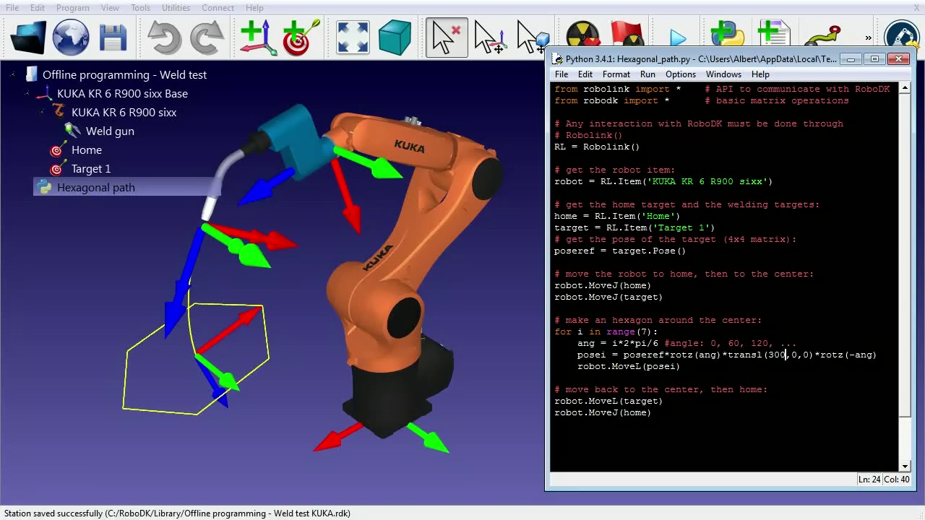
{"action": "double_click", "coordinate": [144, 186]}
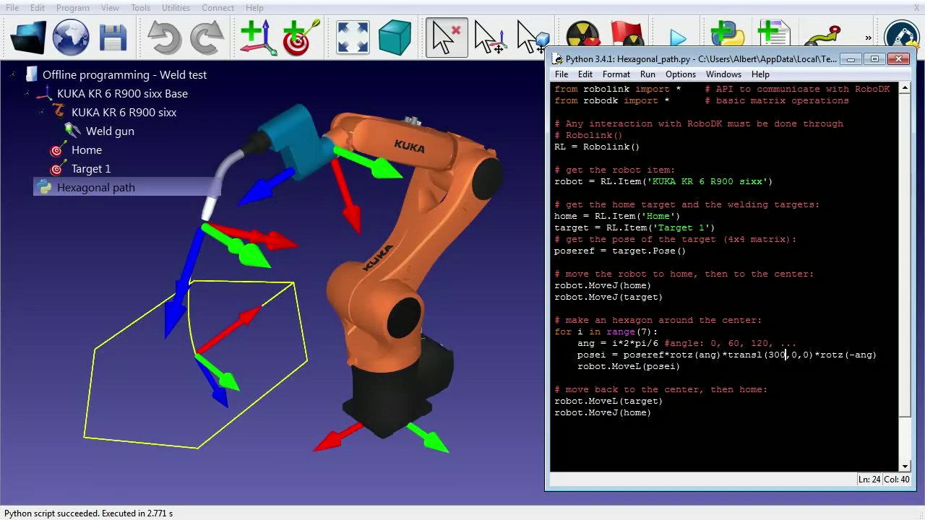
- Replace the loop's range value with nvertexs+1 and the divisor in the ang line with nvertexs
{"action": "left_click_drag", "start_coordinate": [641, 332], "coordinate": [647, 332]}
{"action": "key", "text": "BackSpace"}
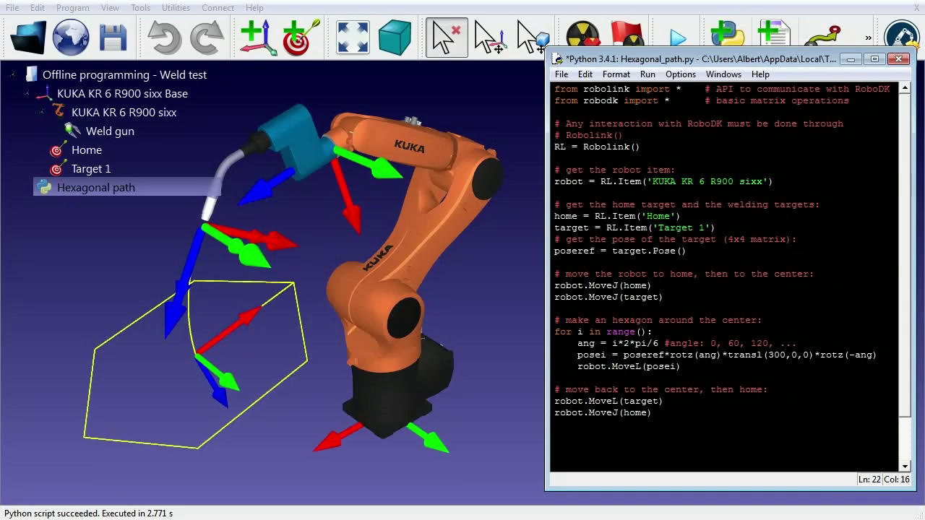
{"action": "type", "text": "nvertexs+1"}
{"action": "double_click", "coordinate": [664, 331]}
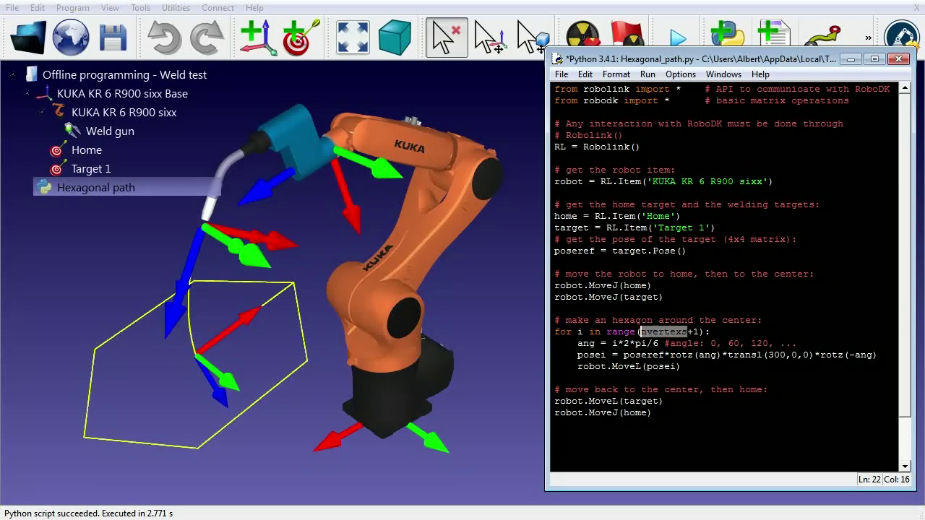
{"action": "left_click_drag", "start_coordinate": [658, 344], "coordinate": [653, 343]}
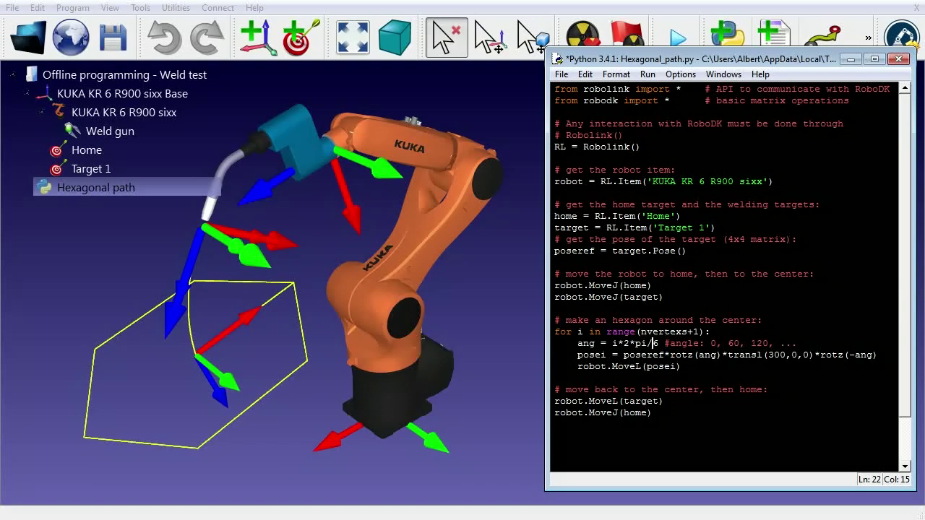
{"action": "key", "text": "ctrl+v"}
- Add the line nvertexs = mbox('Enter the number of vertexs', entry=True) below robot.MoveJ(target)
{"action": "left_click", "coordinate": [555, 309]}
{"action": "key", "text": "ctrl+v"}
{"action": "type", "text": "= mbox("}
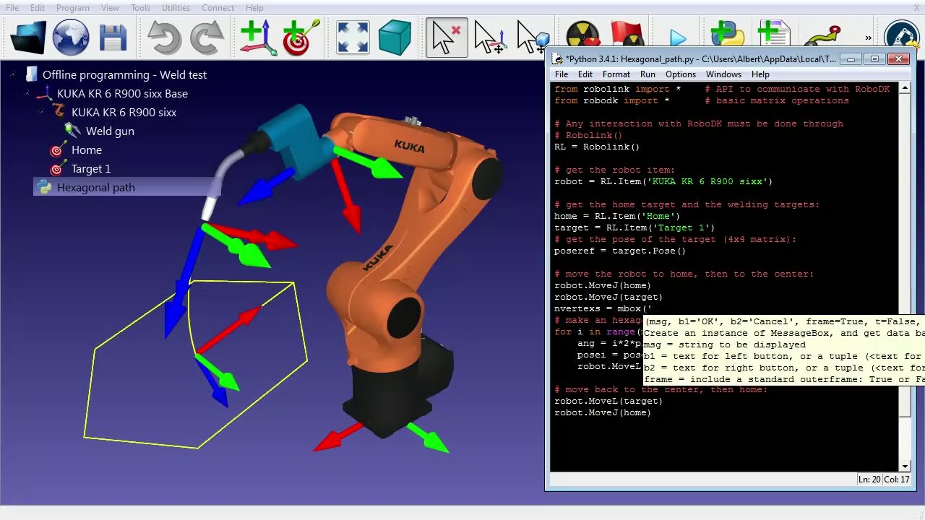
{"action": "type", "text": "'Enter the number of vertexs',"}
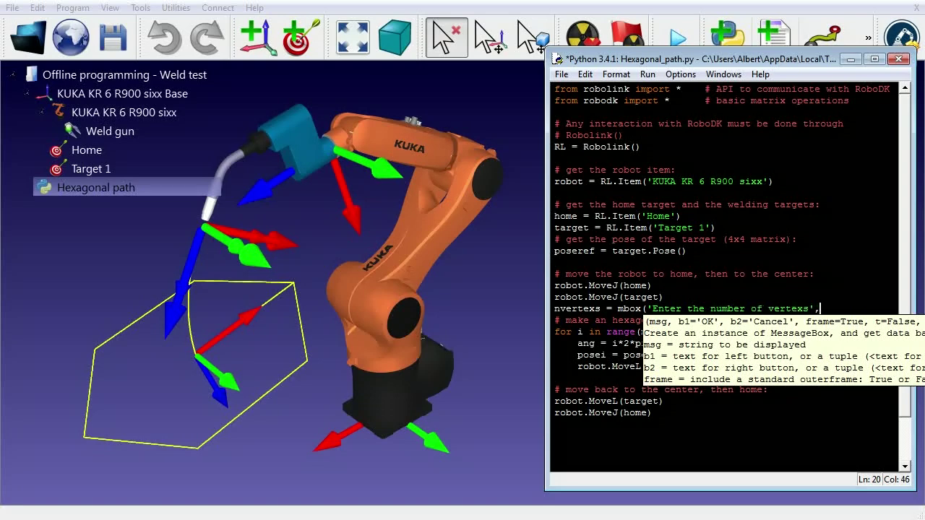
{"action": "type", "text": " entry=True)"}
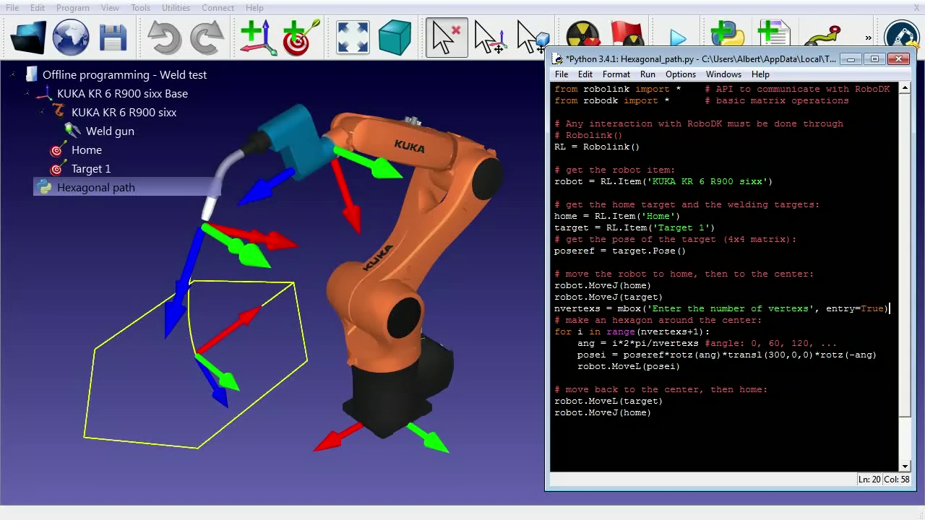
- Add the line nvertexs = int(nvertexs) below the mbox line and save the script
{"action": "key", "text": "Return"}
{"action": "type", "text": "nvertex"}
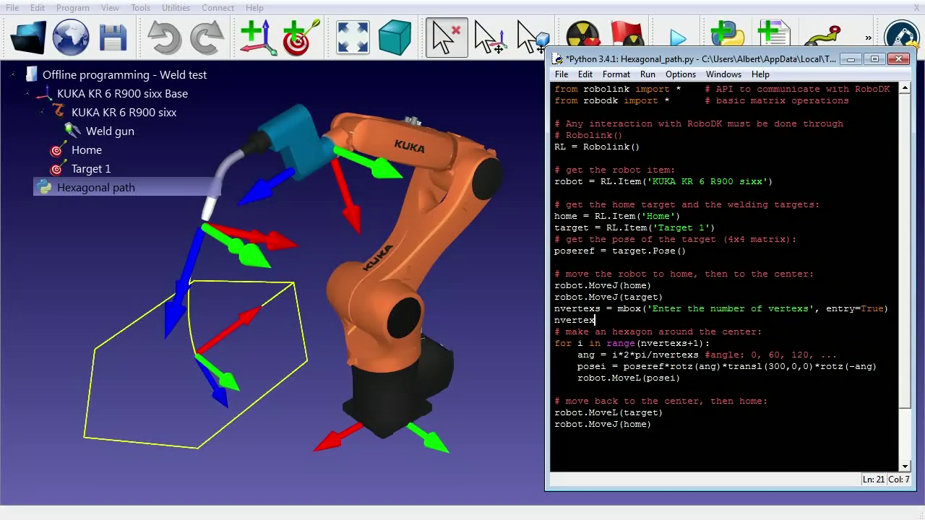
{"action": "type", "text": "s = int("}
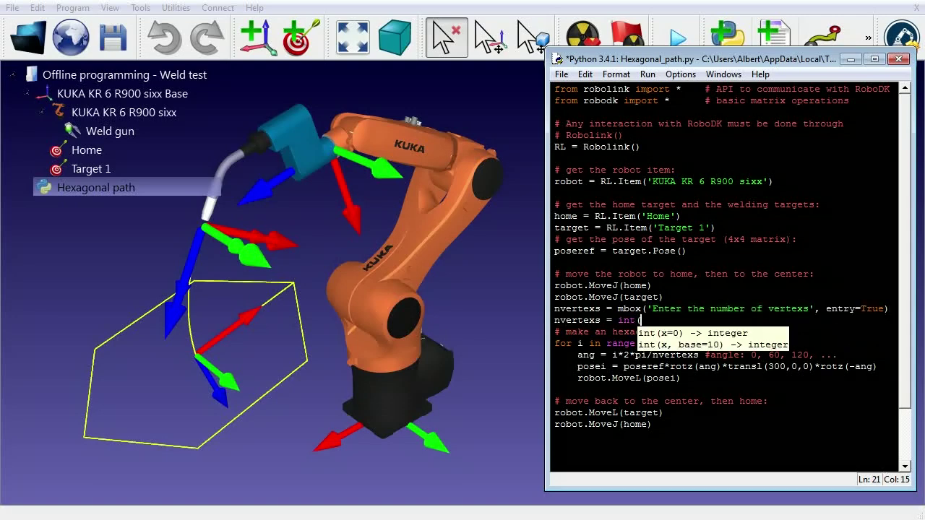
{"action": "type", "text": "nvertexs)"}
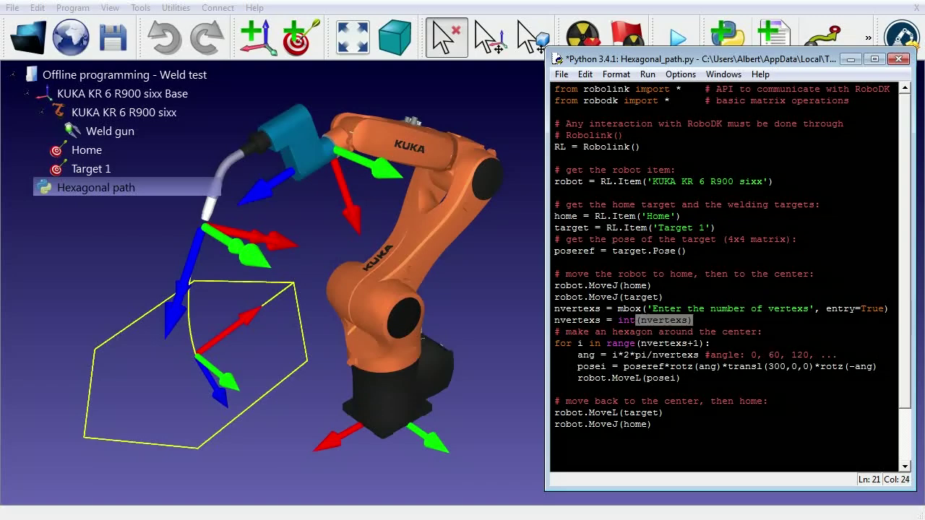
{"action": "key", "text": "ctrl+s"}
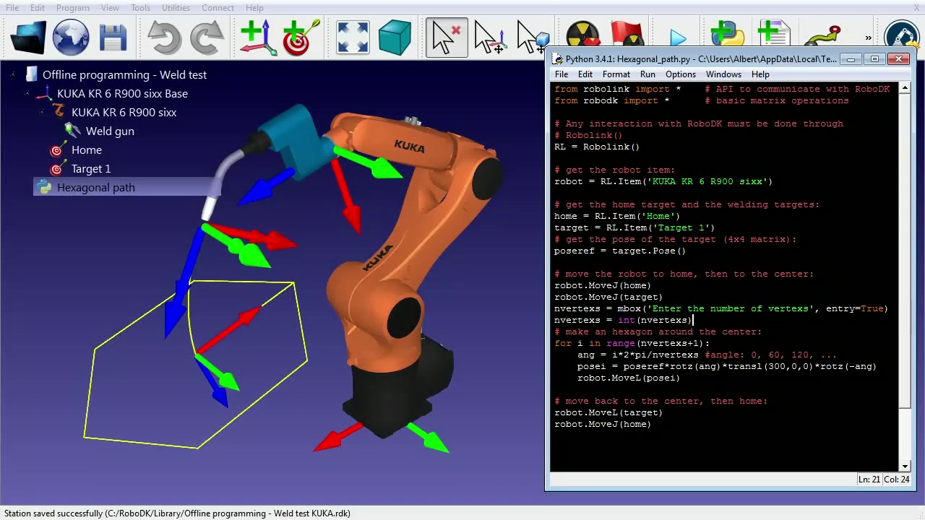
- Run the Hexagonal path script with 10 as the number of vertices
{"action": "double_click", "coordinate": [93, 189]}
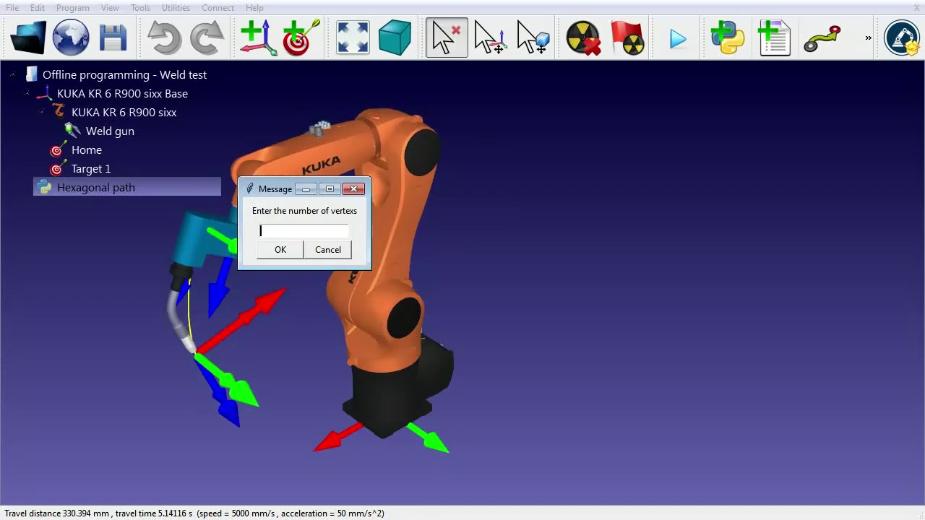
{"action": "type", "text": "10"}
{"action": "left_click", "coordinate": [276, 250]}
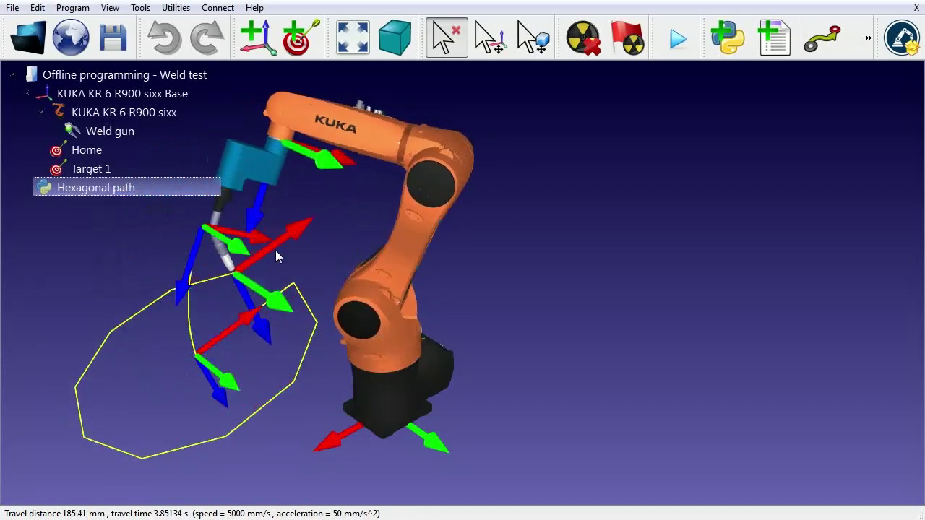
- Rerun the Hexagonal path script with a high vertex count to trace a near-circular path, using fast simulation speed
{"action": "double_click", "coordinate": [87, 185]}
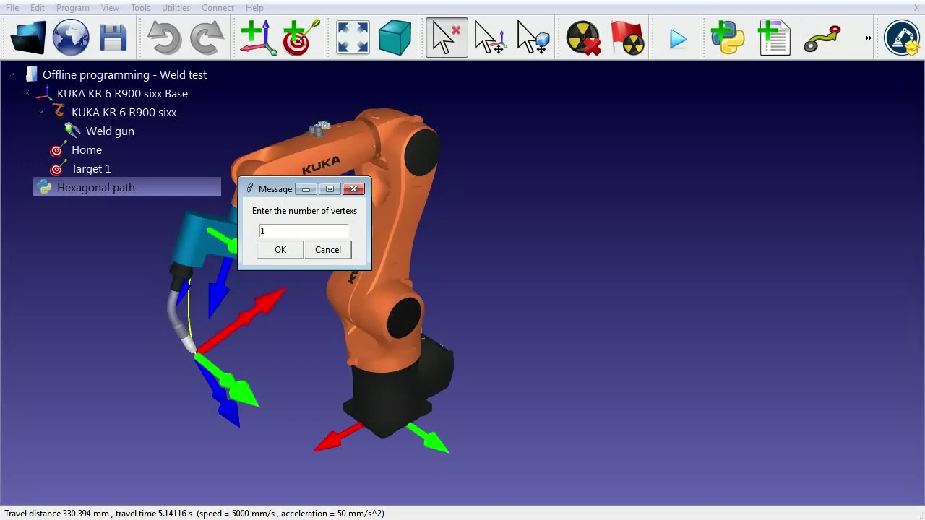
{"action": "left_click", "coordinate": [267, 248]}
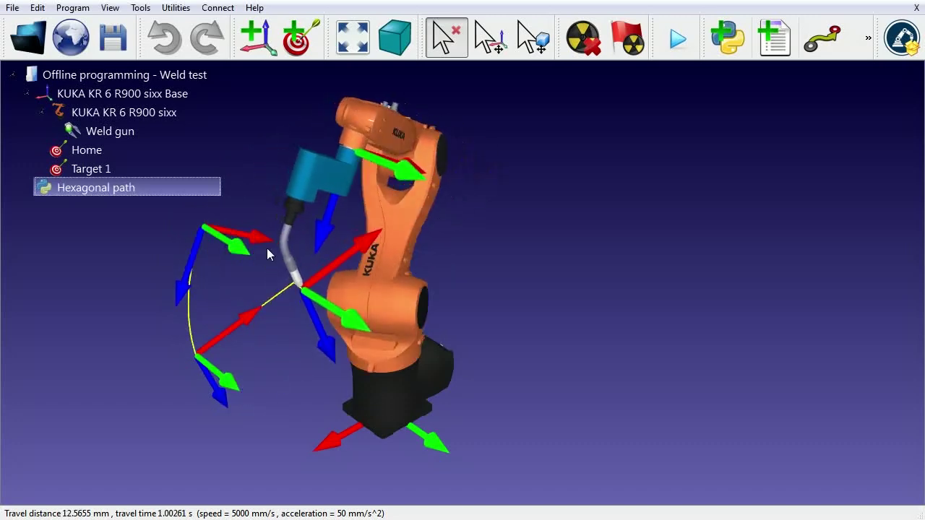
{"action": "left_click", "coordinate": [667, 41]}
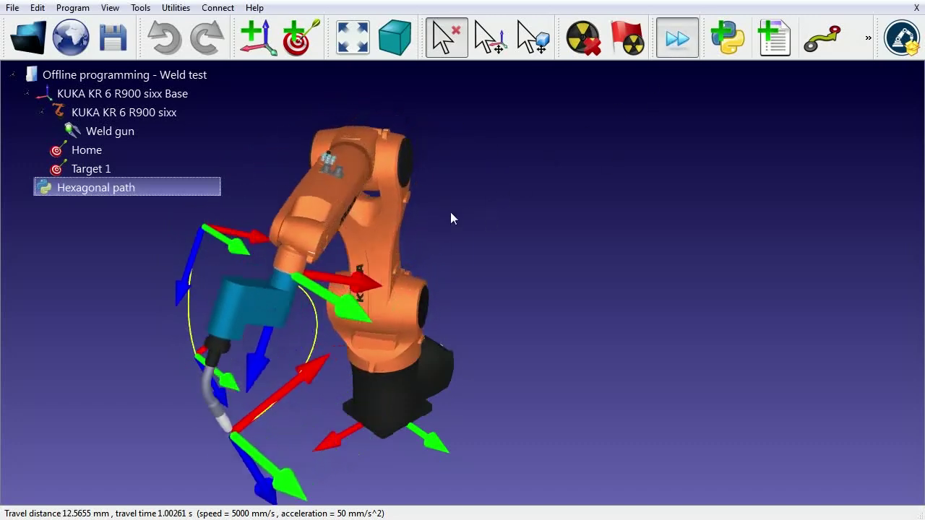
{"action": "left_click_drag", "start_coordinate": [450, 212], "coordinate": [533, 215]}
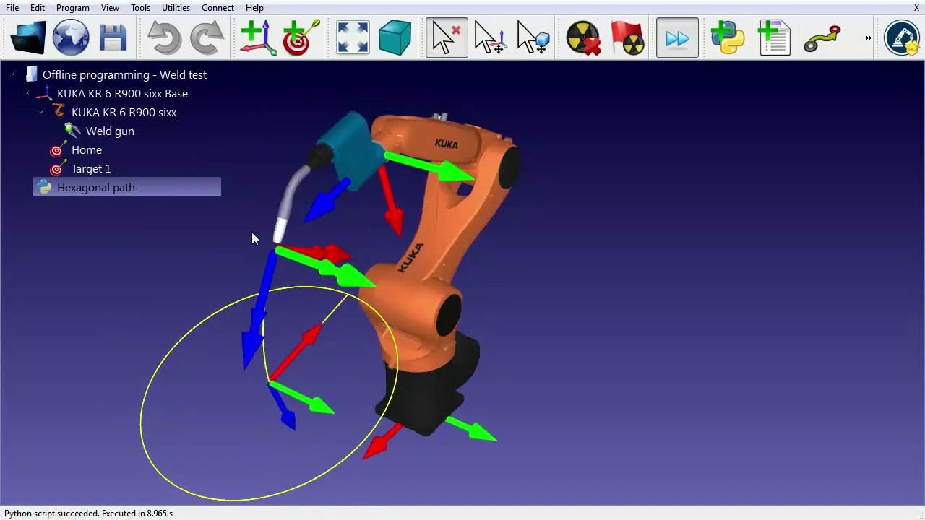
- Generate the robot program from the Hexagonal path script, save it as Hexagonalpath.src on the Desktop, and look through its code
{"action": "right_click", "coordinate": [120, 188]}
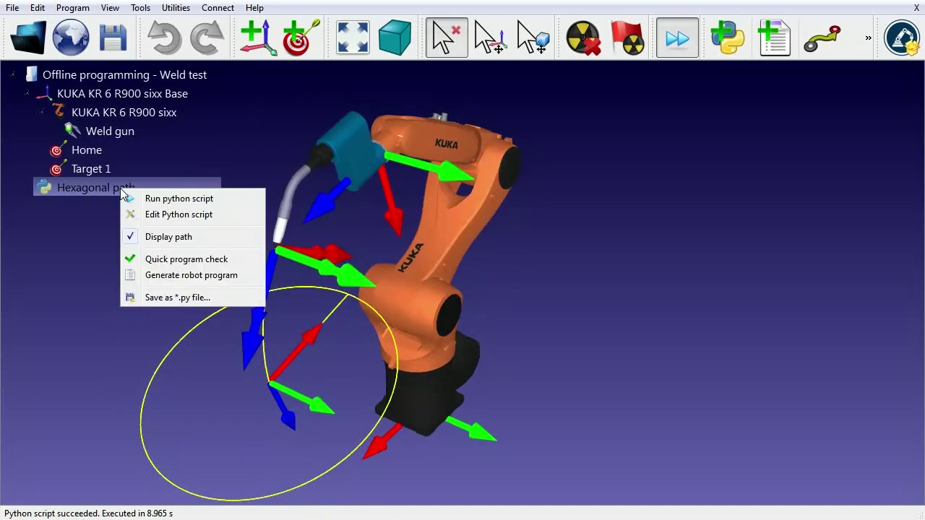
{"action": "left_click", "coordinate": [181, 277]}
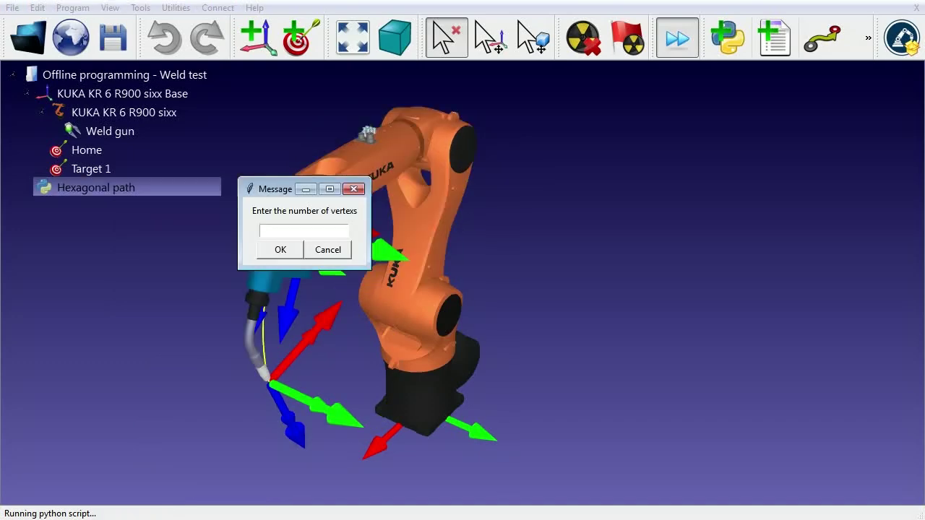
{"action": "left_click", "coordinate": [280, 250]}
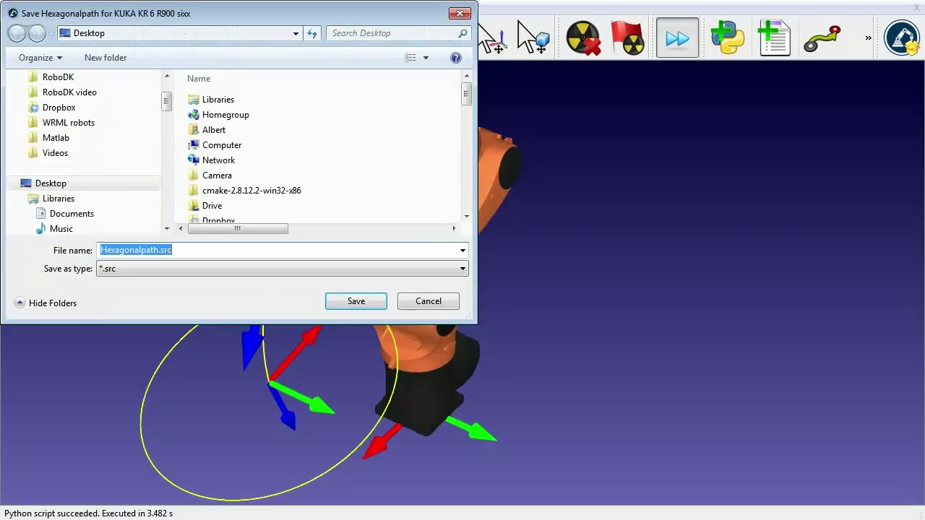
{"action": "key", "text": "Return"}
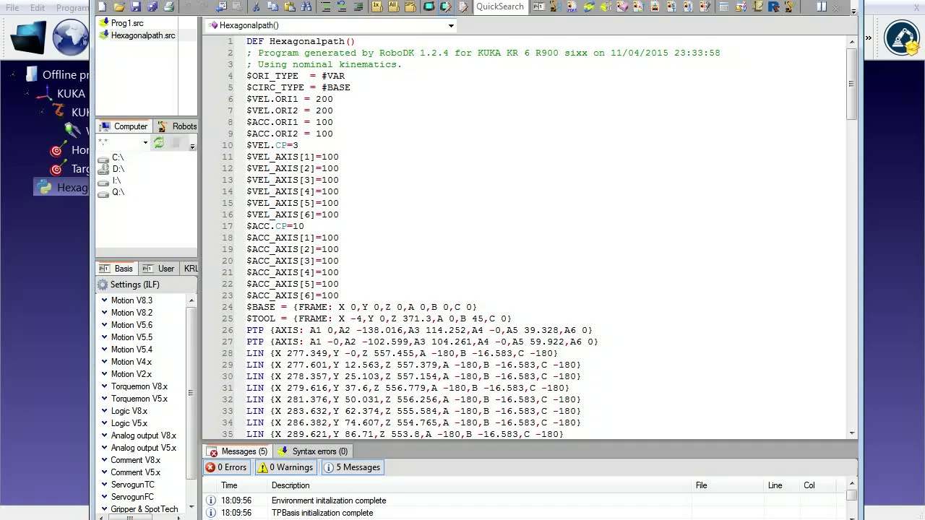
{"action": "key", "text": "shift+End"}
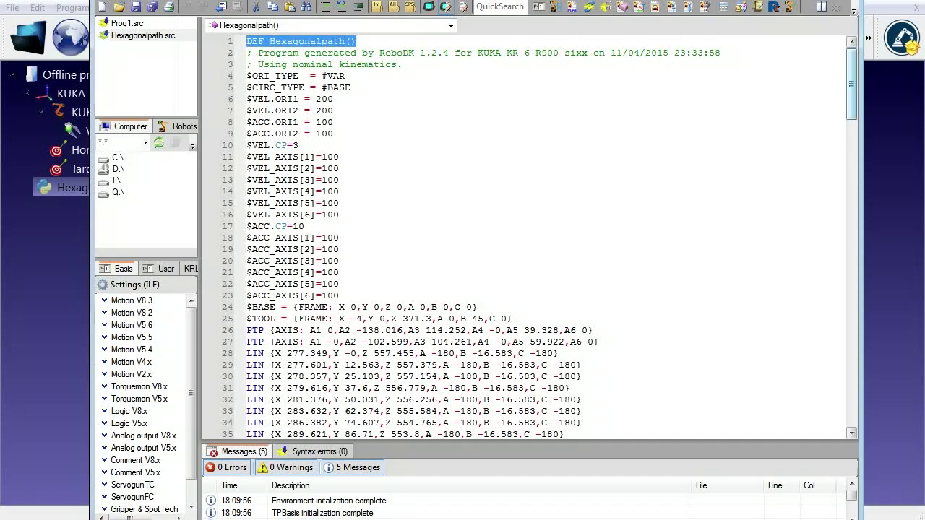
{"action": "scroll", "coordinate": [528, 237], "scroll_direction": "down", "scroll_amount": 20}
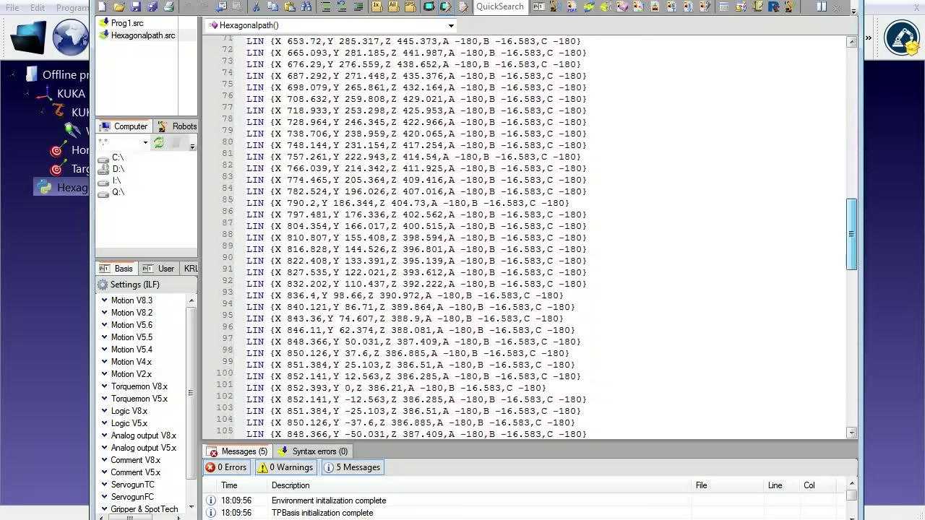
{"action": "scroll", "coordinate": [528, 237], "scroll_direction": "down", "scroll_amount": 17}
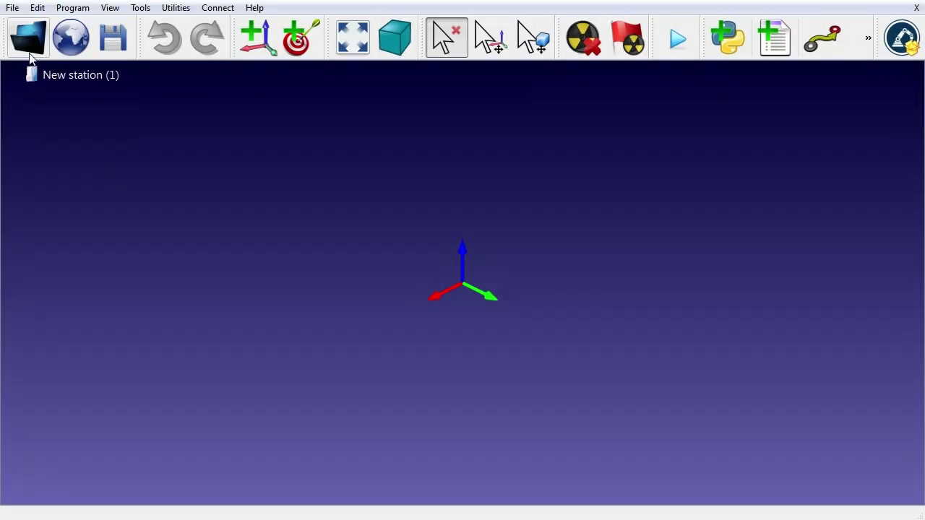
- Open the station Example 2 - Pick and place with python from the RoboDK Library folder
{"action": "left_click", "coordinate": [29, 49]}
{"action": "left_click", "coordinate": [311, 130]}
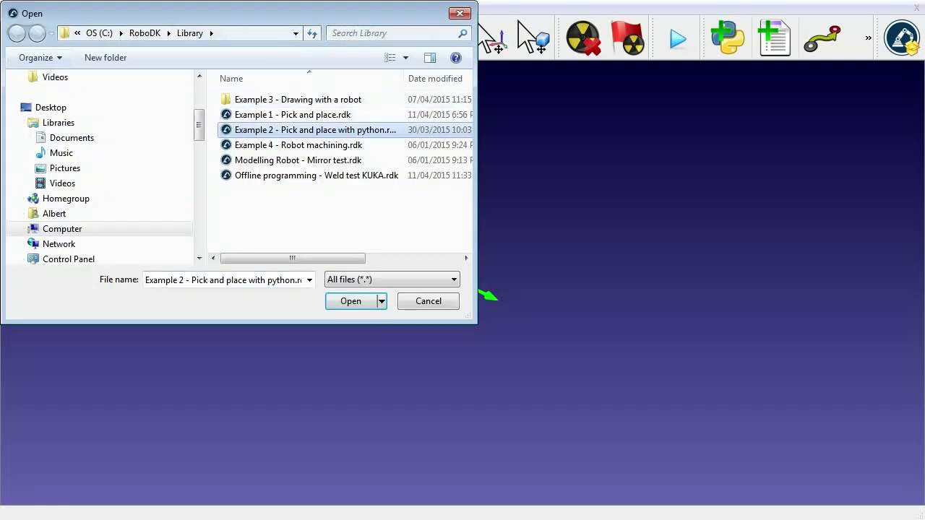
{"action": "double_click", "coordinate": [319, 131]}
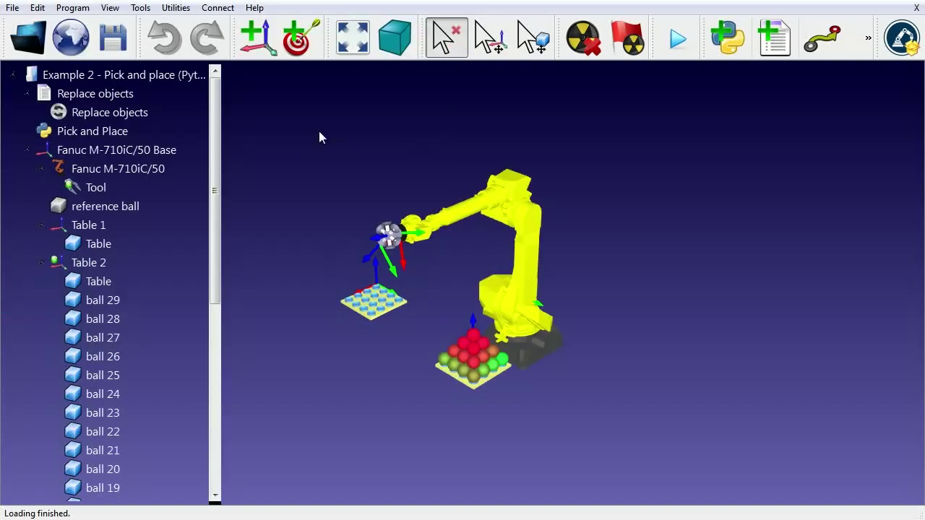
- Run the Pick and Place script and switch the simulation to fast speed while the robot moves the balls
{"action": "left_click", "coordinate": [112, 136]}
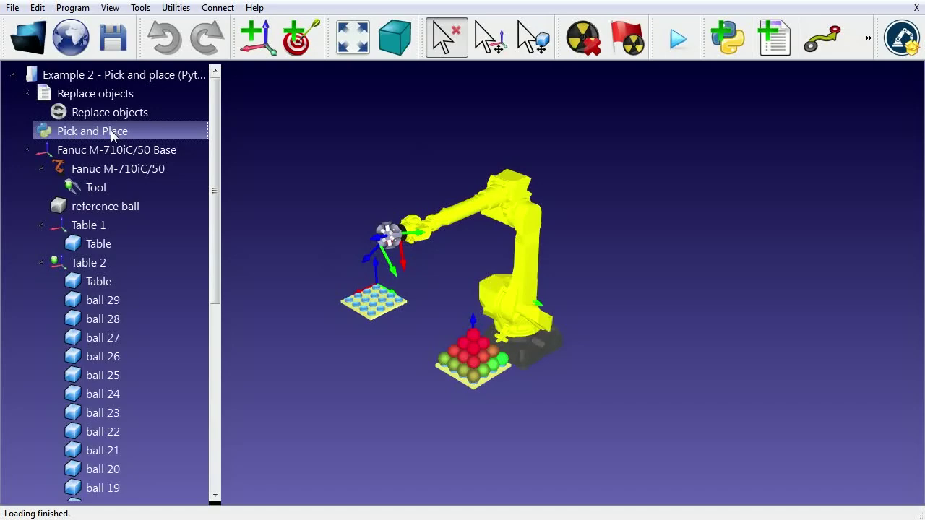
{"action": "double_click", "coordinate": [113, 135]}
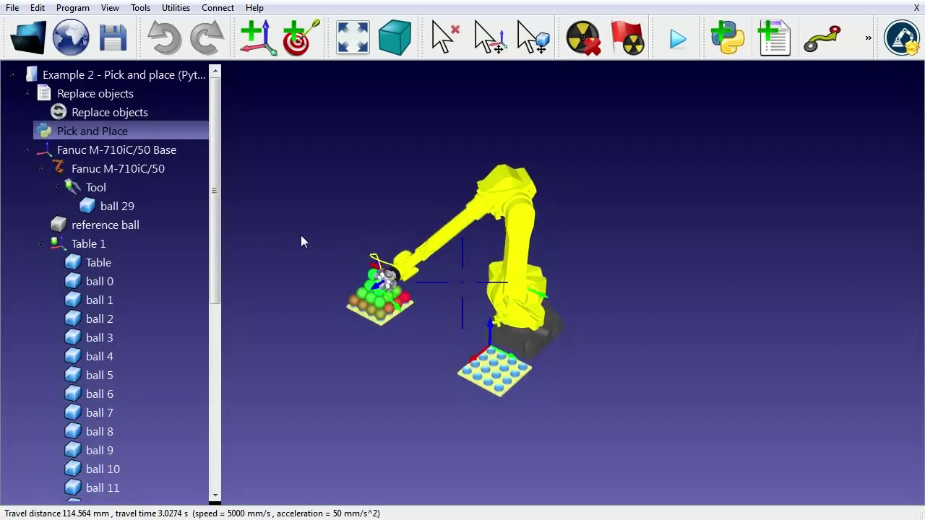
{"action": "scroll", "coordinate": [332, 211], "scroll_direction": "up", "scroll_amount": 5}
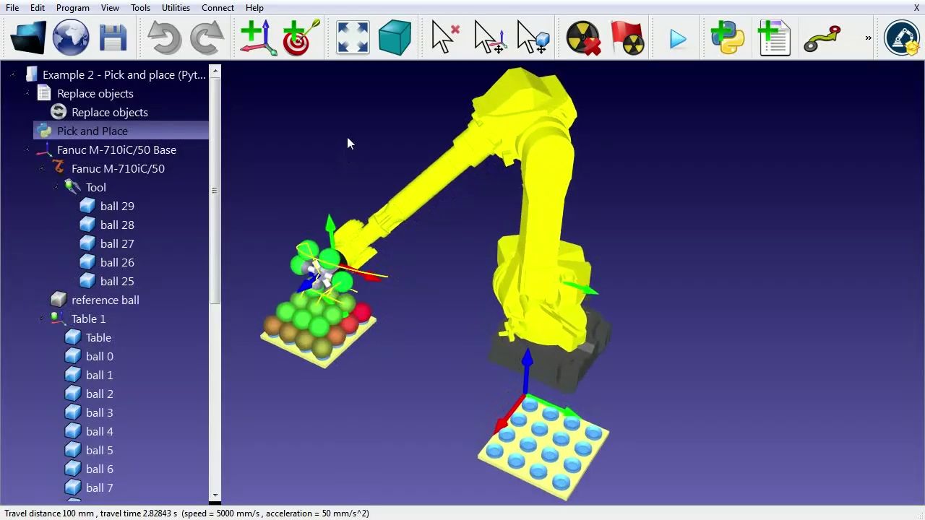
{"action": "left_click", "coordinate": [674, 53]}
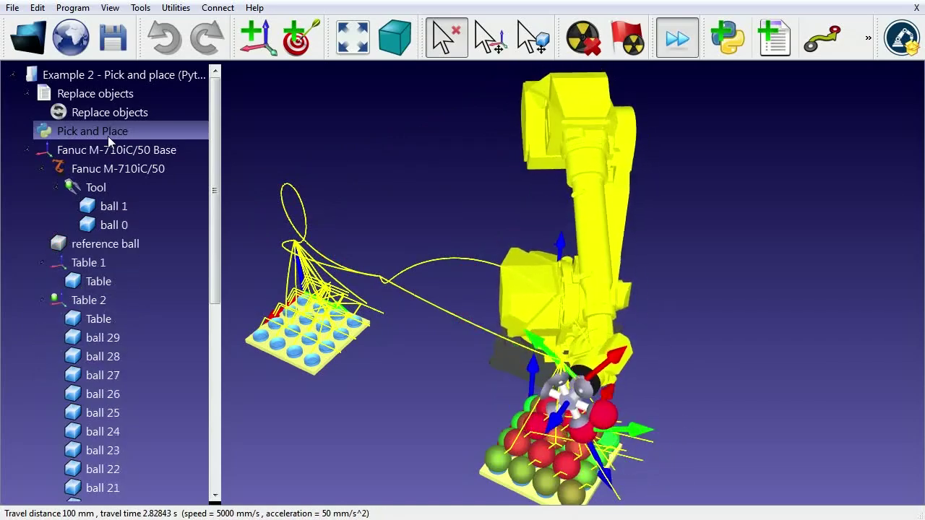
- Open the Pick and Place Python script and examine its ball functions, station item definitions and robot movements through to the end
{"action": "right_click", "coordinate": [108, 136]}
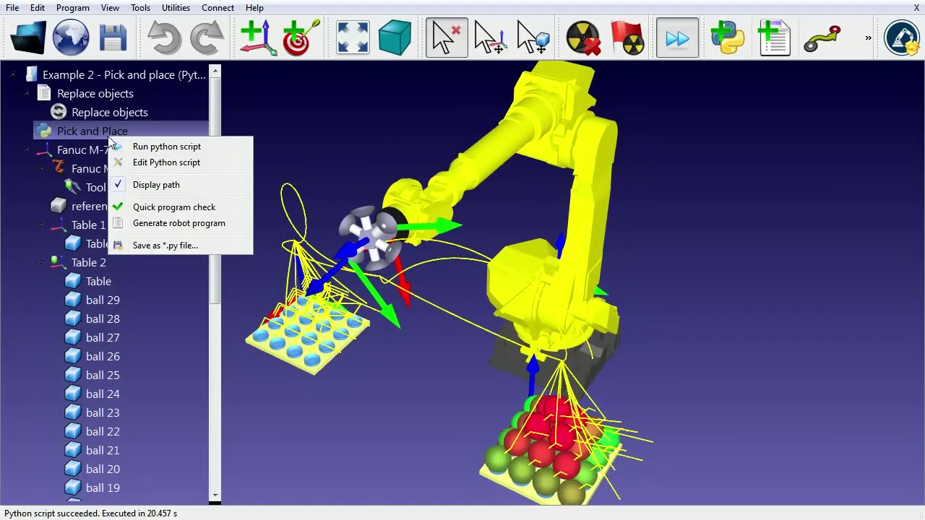
{"action": "left_click", "coordinate": [130, 162]}
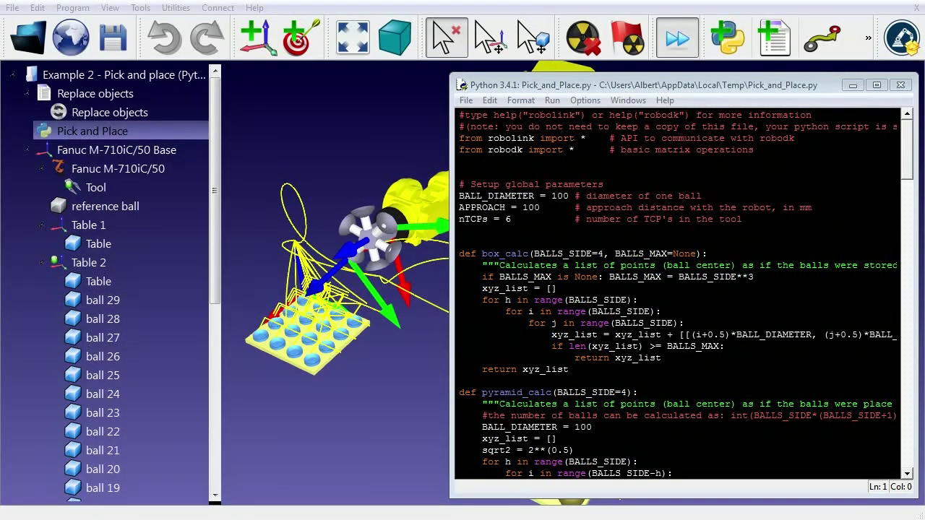
{"action": "scroll", "coordinate": [679, 290], "scroll_direction": "down", "scroll_amount": 6}
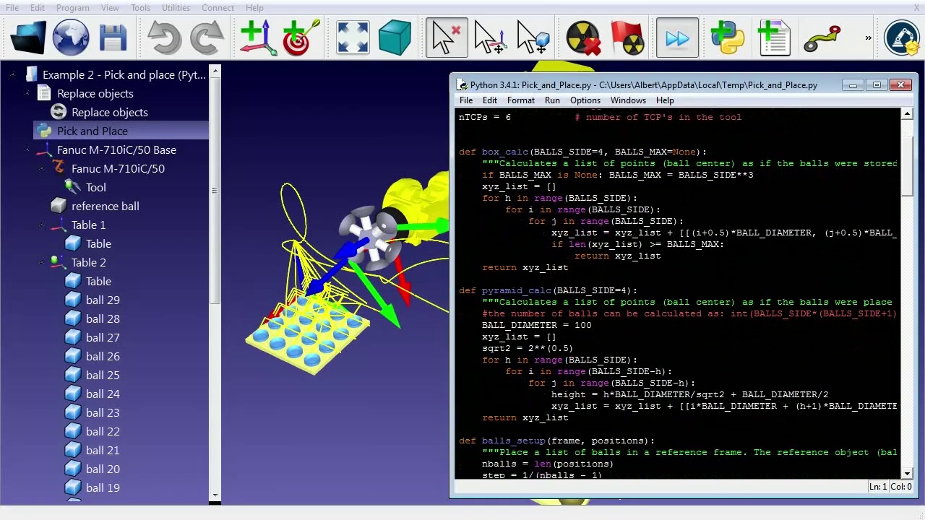
{"action": "scroll", "coordinate": [680, 289], "scroll_direction": "down", "scroll_amount": 13}
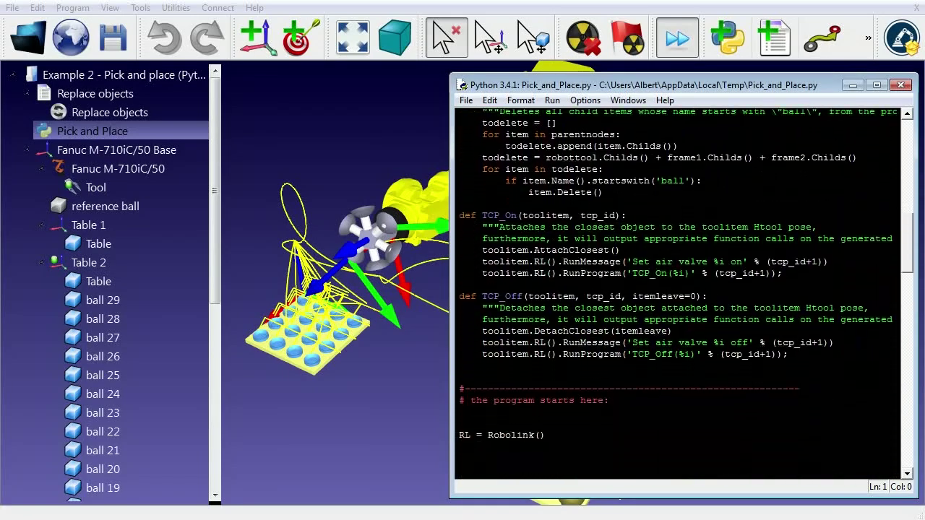
{"action": "scroll", "coordinate": [679, 289], "scroll_direction": "down", "scroll_amount": 8}
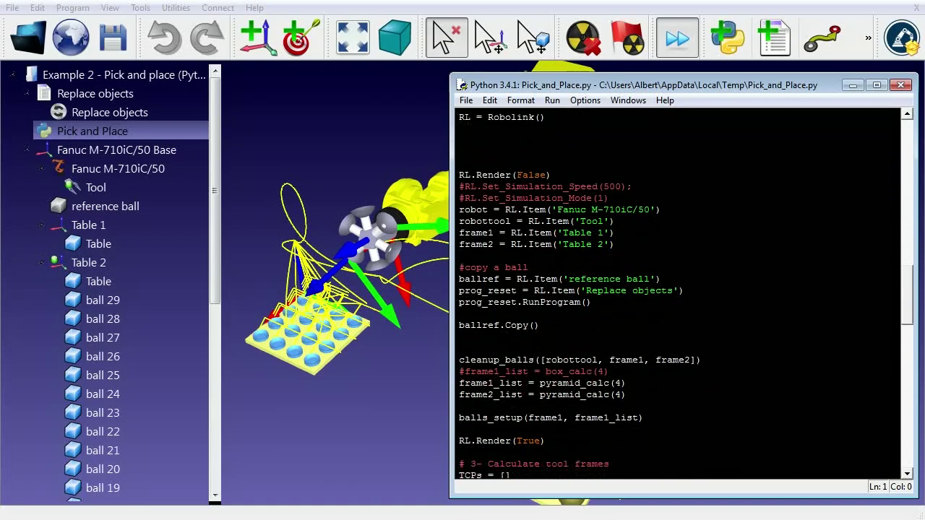
{"action": "left_click_drag", "start_coordinate": [459, 192], "coordinate": [460, 250]}
{"action": "scroll", "coordinate": [679, 289], "scroll_direction": "down", "scroll_amount": 12}
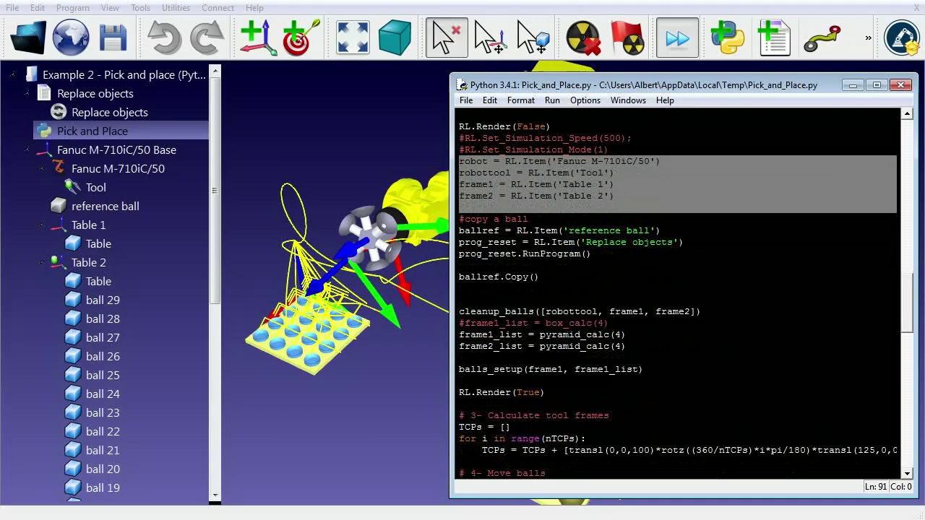
{"action": "scroll", "coordinate": [679, 289], "scroll_direction": "down", "scroll_amount": 12}
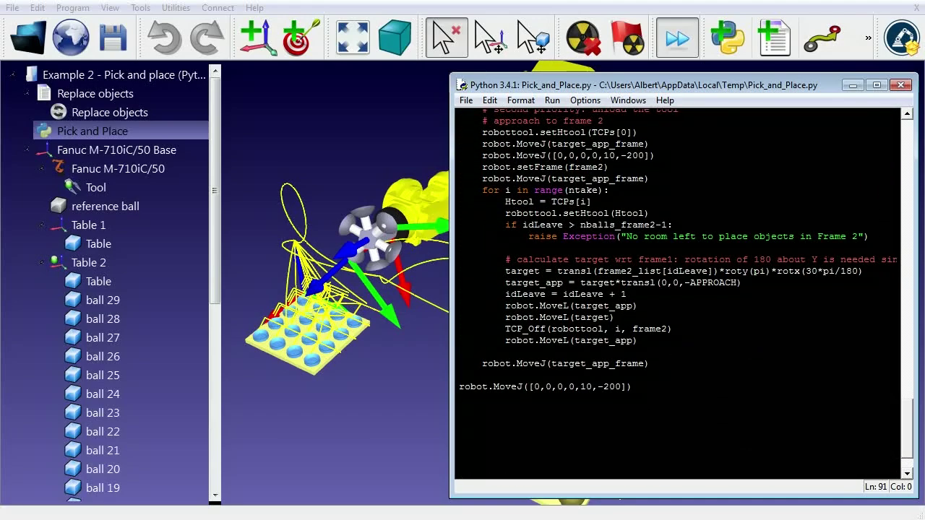
{"action": "left_click", "coordinate": [459, 432]}
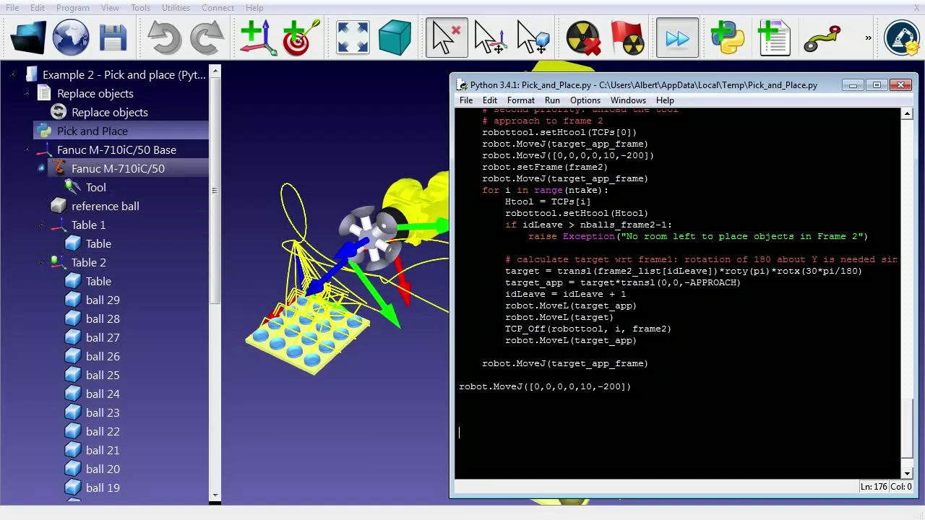
- Generate the robot program from the Pick and Place script, save it as PICKANDPLA.LS on the Desktop, and review its listing
{"action": "right_click", "coordinate": [70, 133]}
{"action": "left_click", "coordinate": [137, 219]}
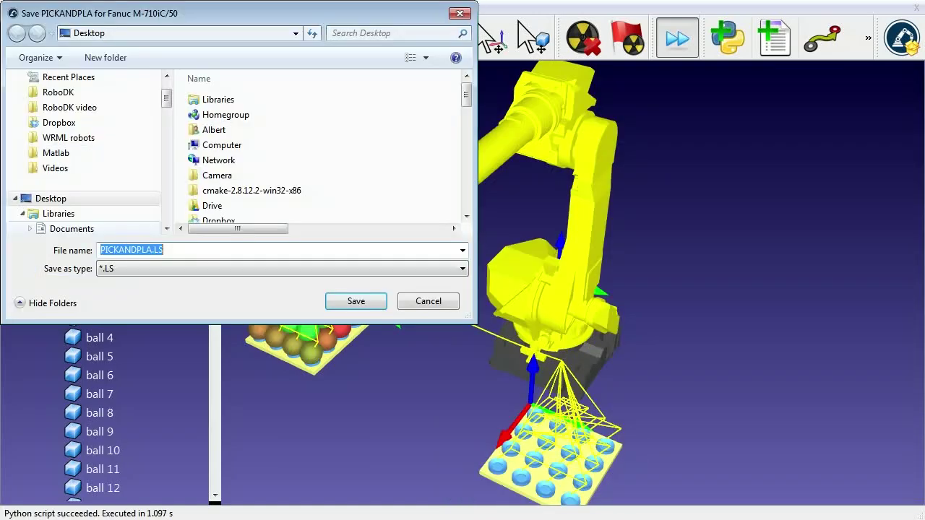
{"action": "key", "text": "Return"}
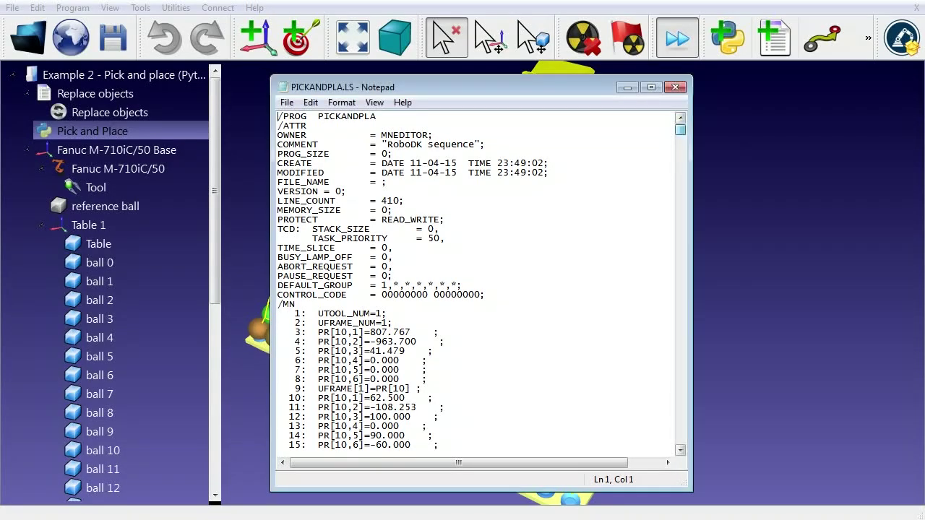
{"action": "scroll", "coordinate": [477, 282], "scroll_direction": "down", "scroll_amount": 20}
{"action": "scroll", "coordinate": [477, 282], "scroll_direction": "down", "scroll_amount": 20}
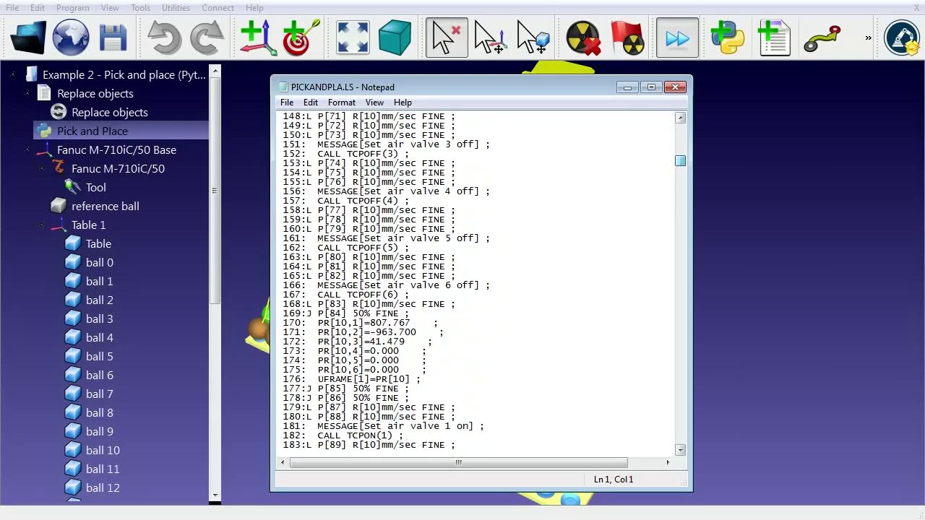
{"action": "left_click_drag", "start_coordinate": [680, 166], "coordinate": [681, 370]}
{"action": "scroll", "coordinate": [477, 282], "scroll_direction": "down", "scroll_amount": 20}
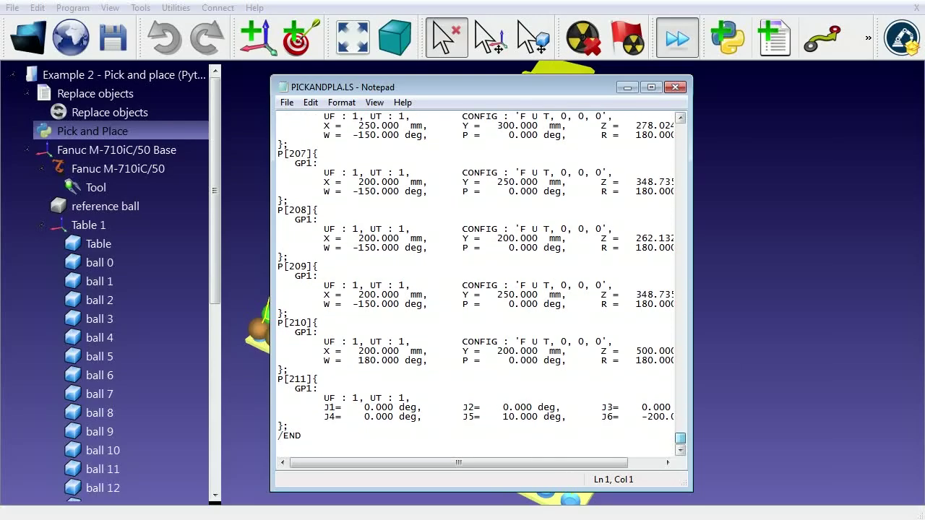
{"action": "key", "text": "ctrl+Home"}
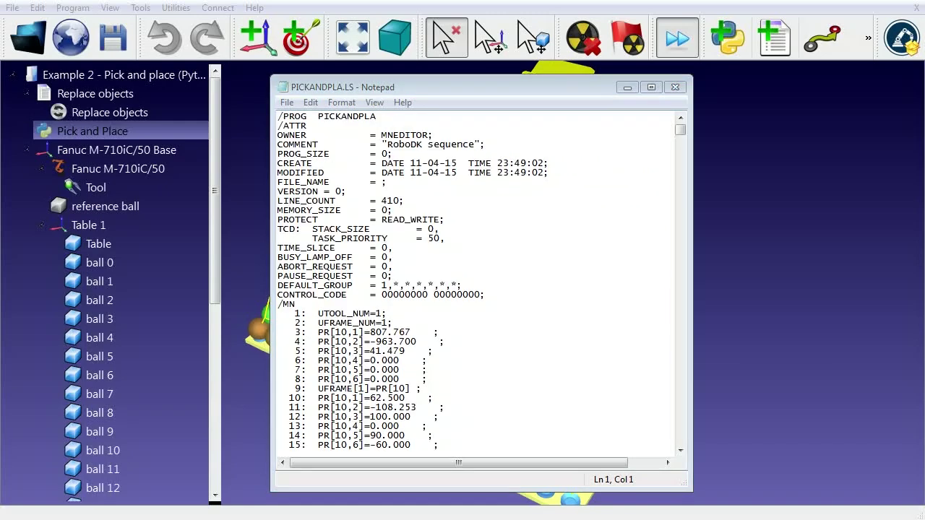